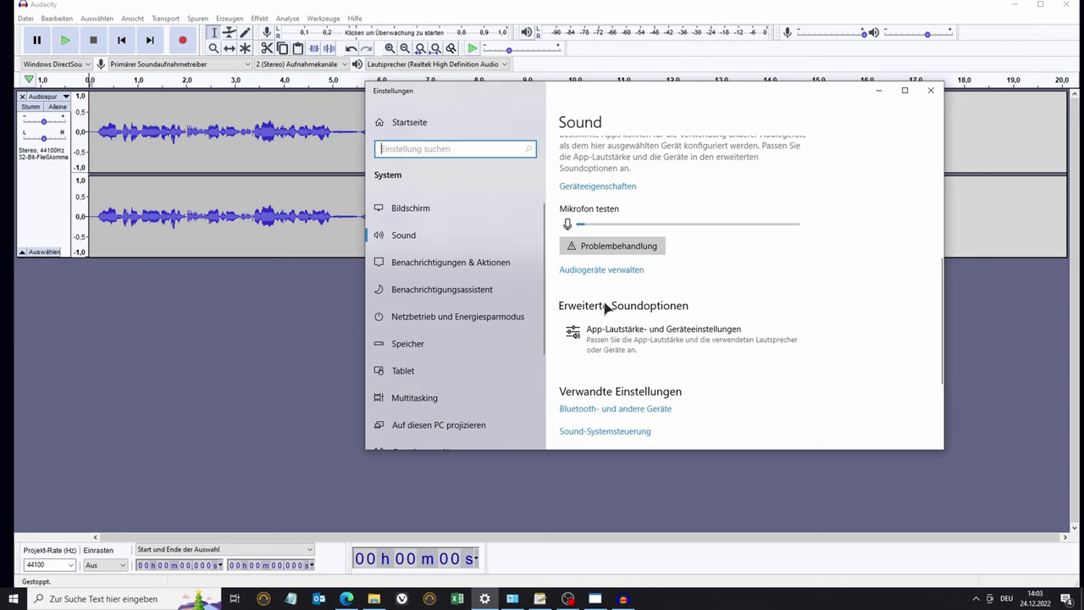
Check the default microphone's recording level in its Windows sound properties, then close the dialogs and minimise the Control Panel and Settings windows
click(512, 599)
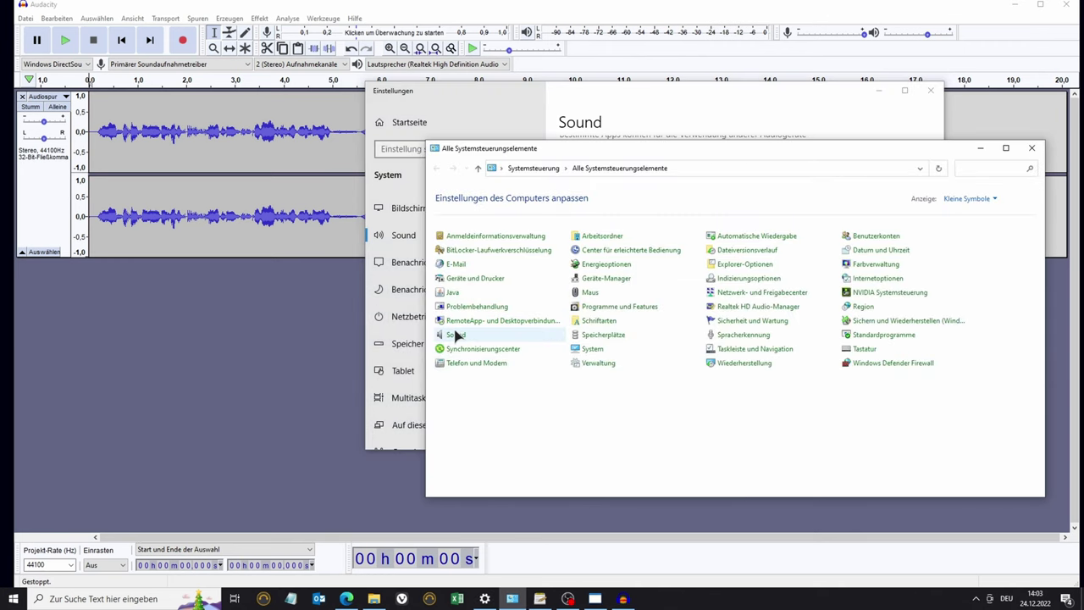
click(455, 335)
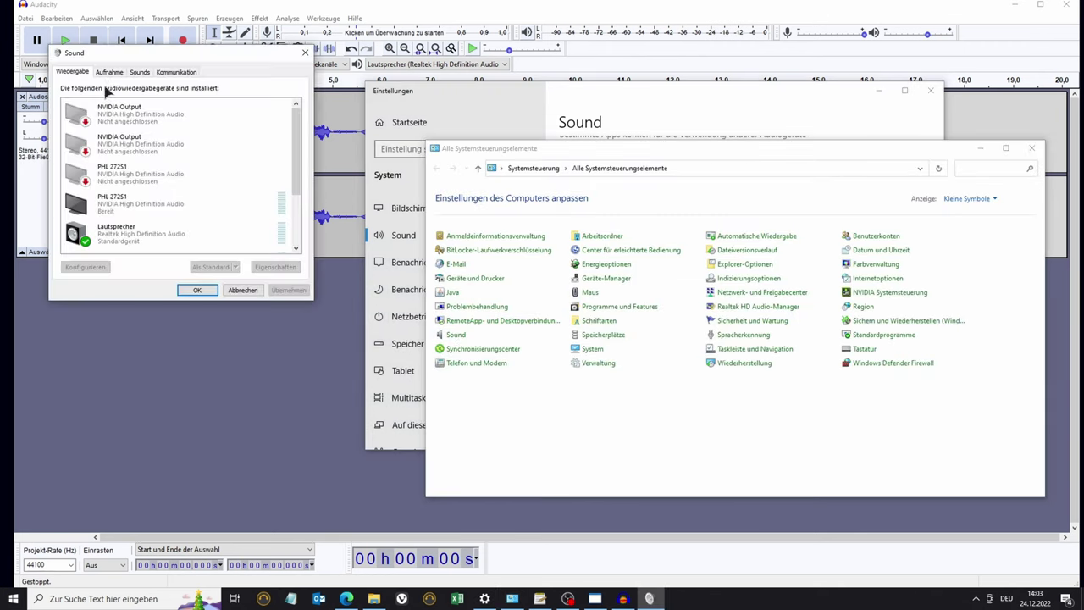
click(108, 72)
click(111, 202)
click(276, 267)
click(145, 115)
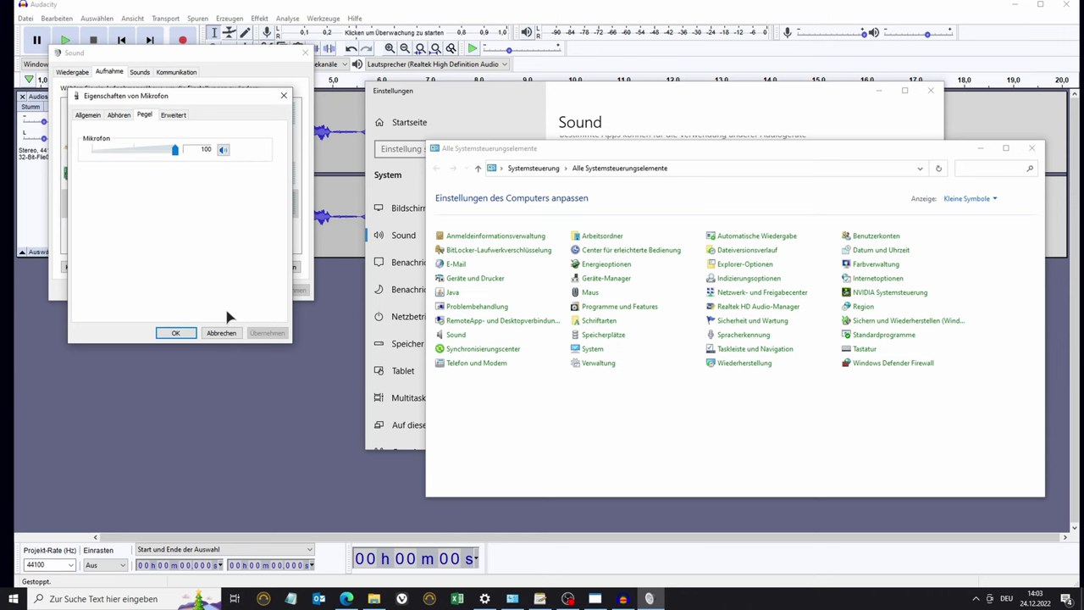
click(219, 333)
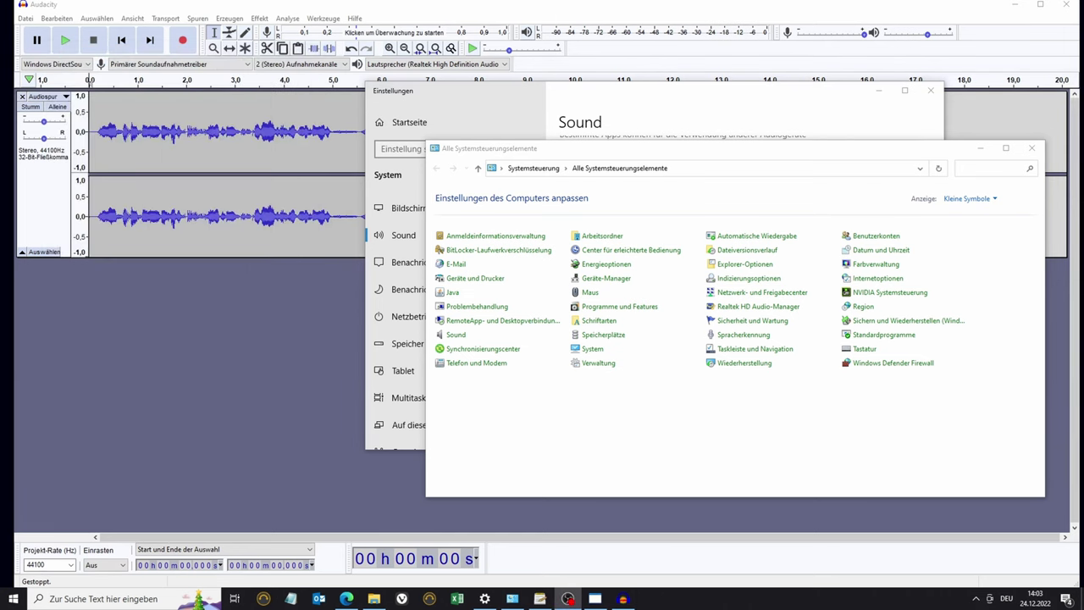
click(980, 149)
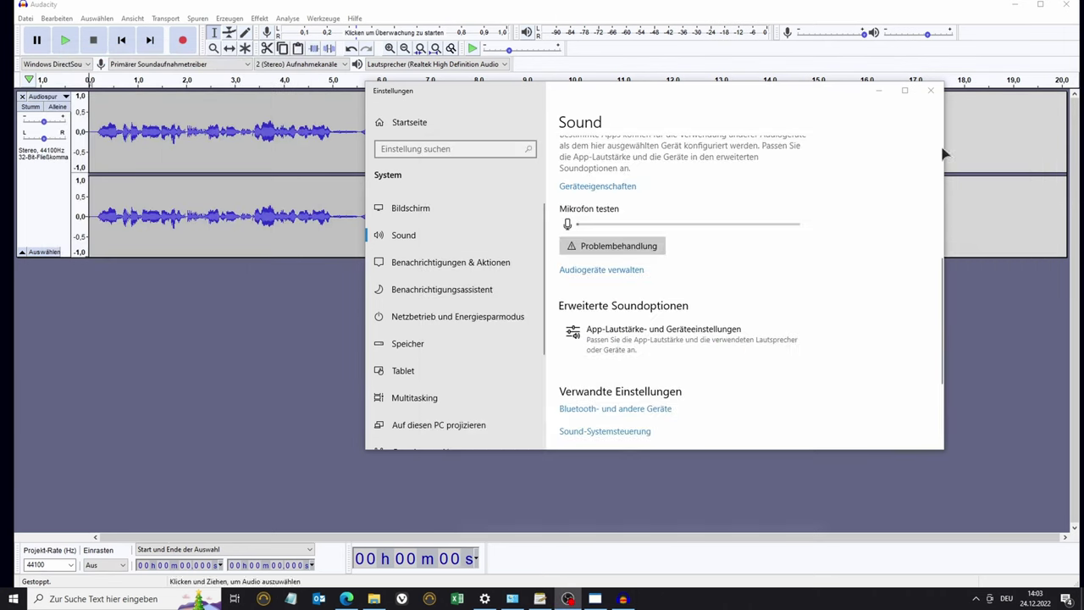
click(878, 91)
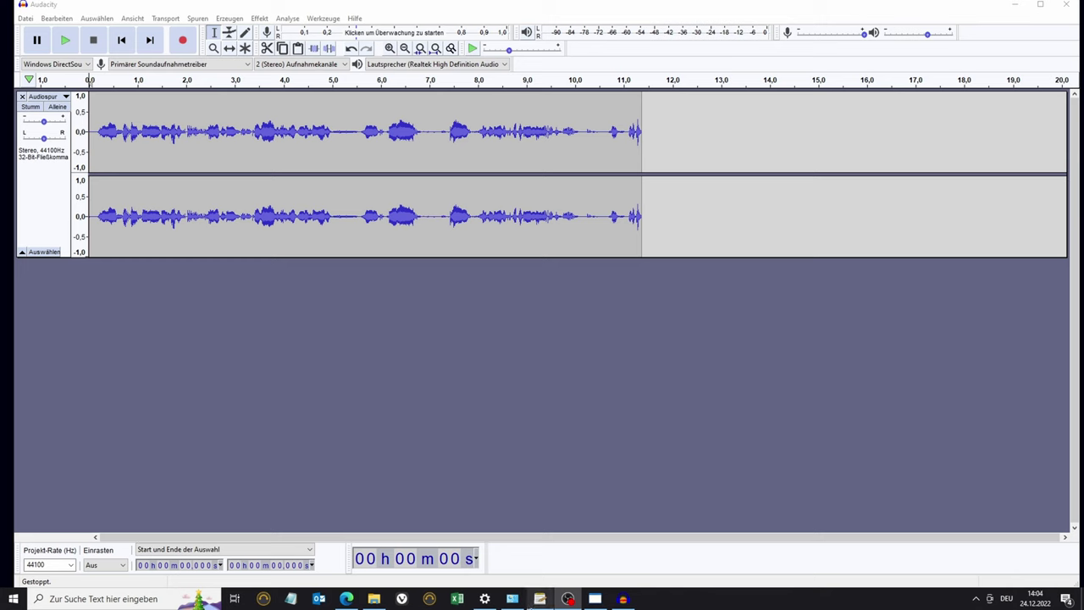
Bring the Equalizer APO configuration editor into view for a look, then move it off this screen
mouse_move(546, 602)
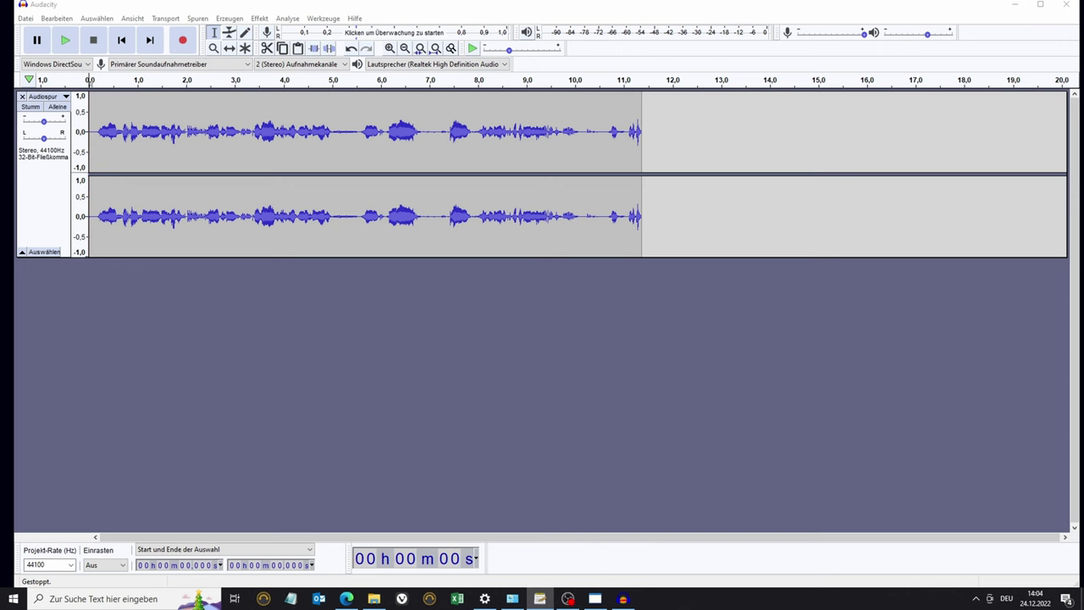
drag(1083, 100, 479, 99)
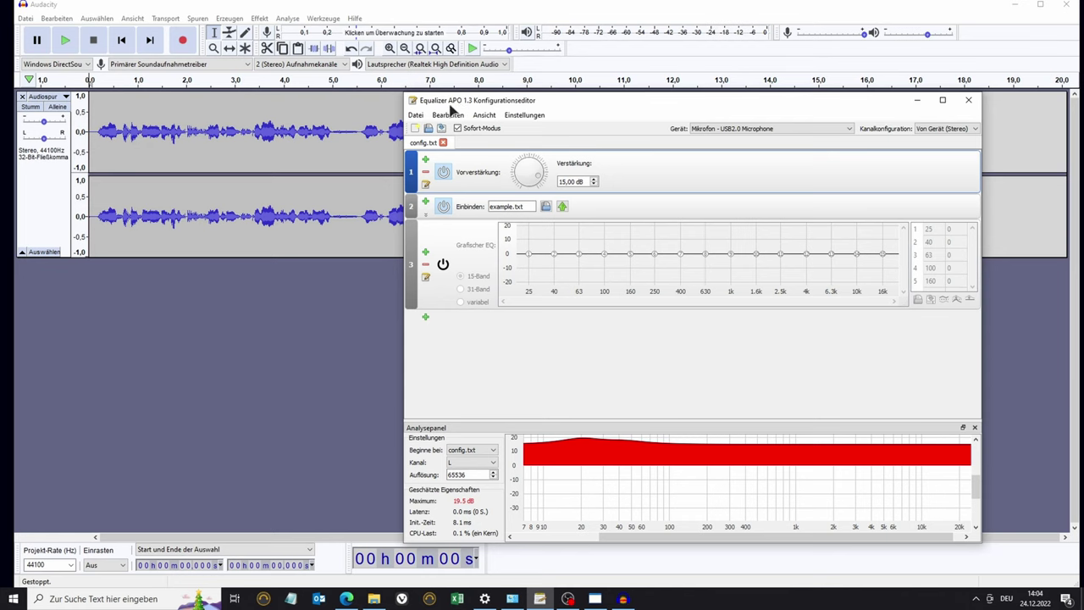
drag(845, 104, 1083, 104)
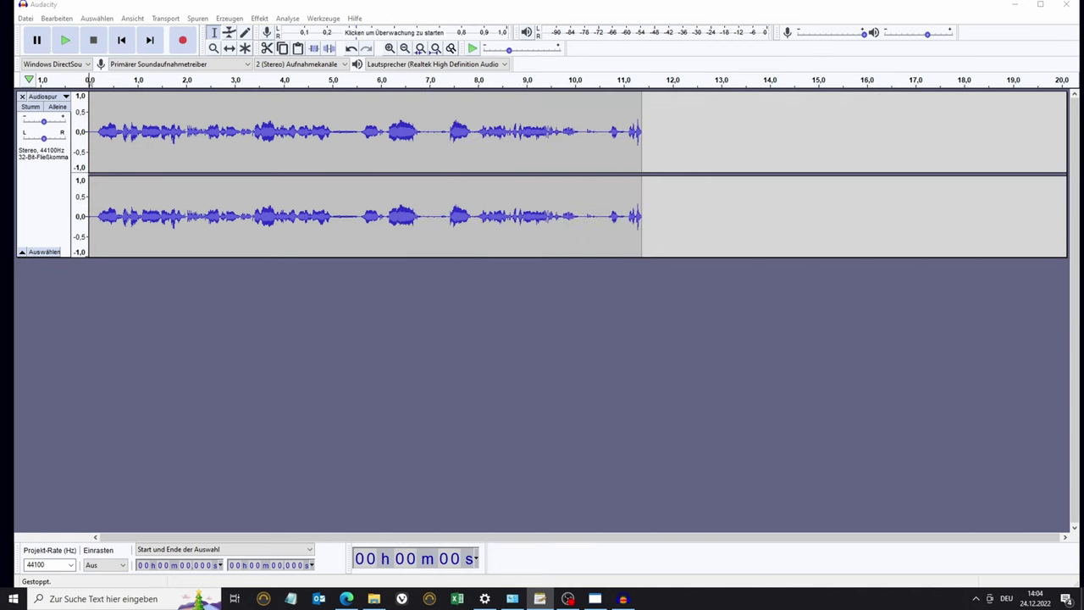
Switch to Edge, view the Equalizer APO project page on SourceForge, accept its privacy notice and minimise the open windows
click(346, 599)
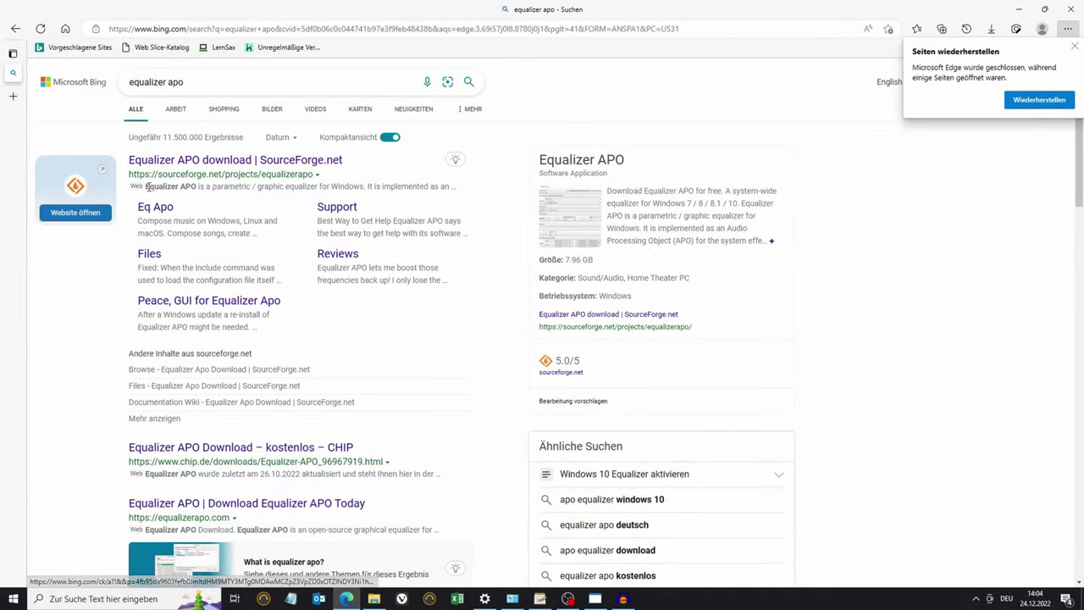
click(279, 161)
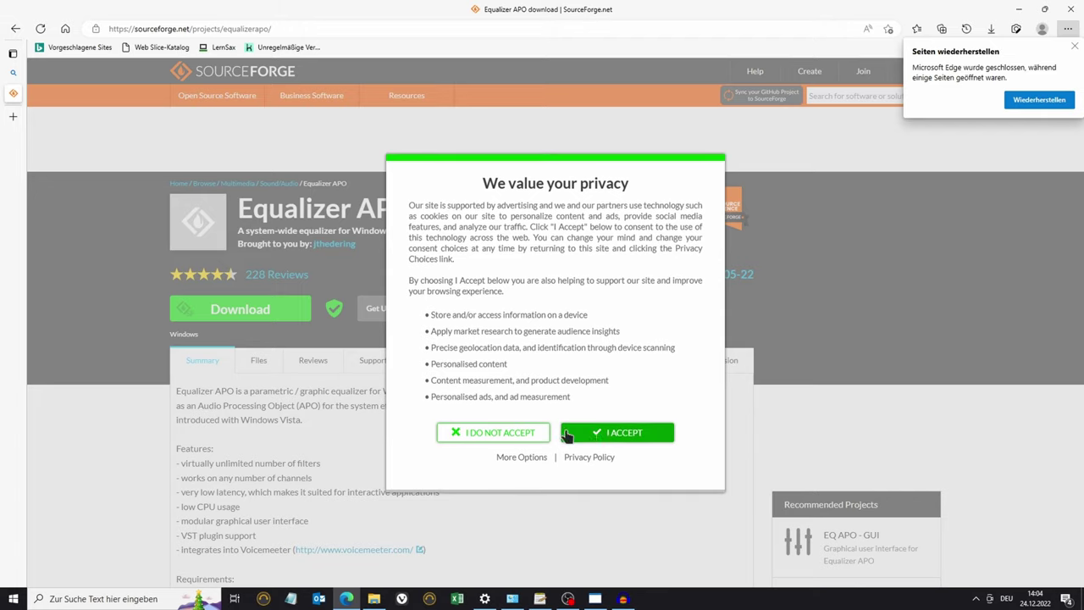
click(598, 436)
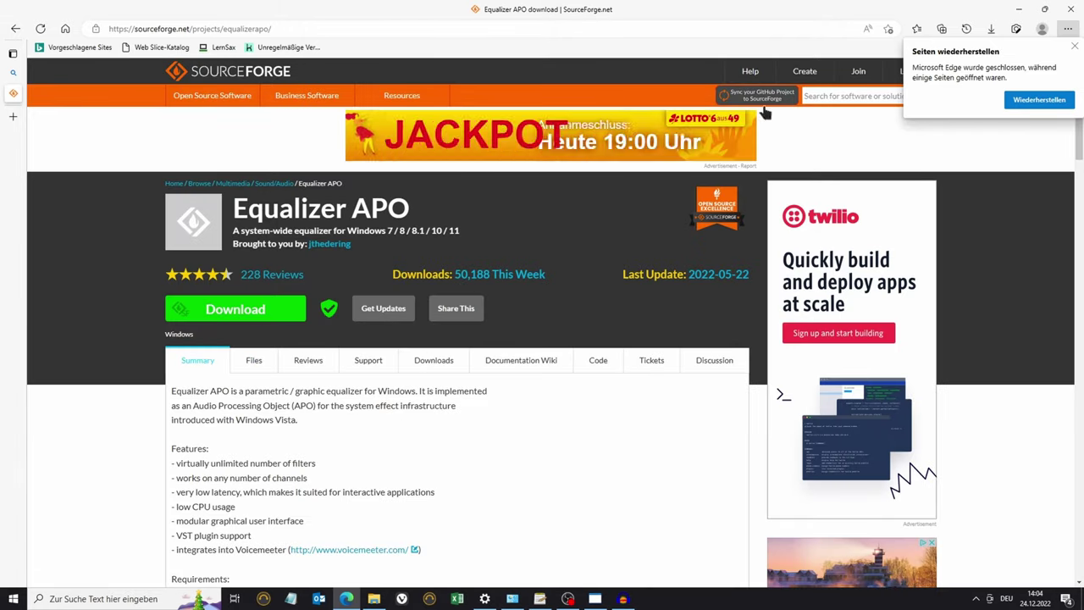
click(1019, 9)
click(1017, 8)
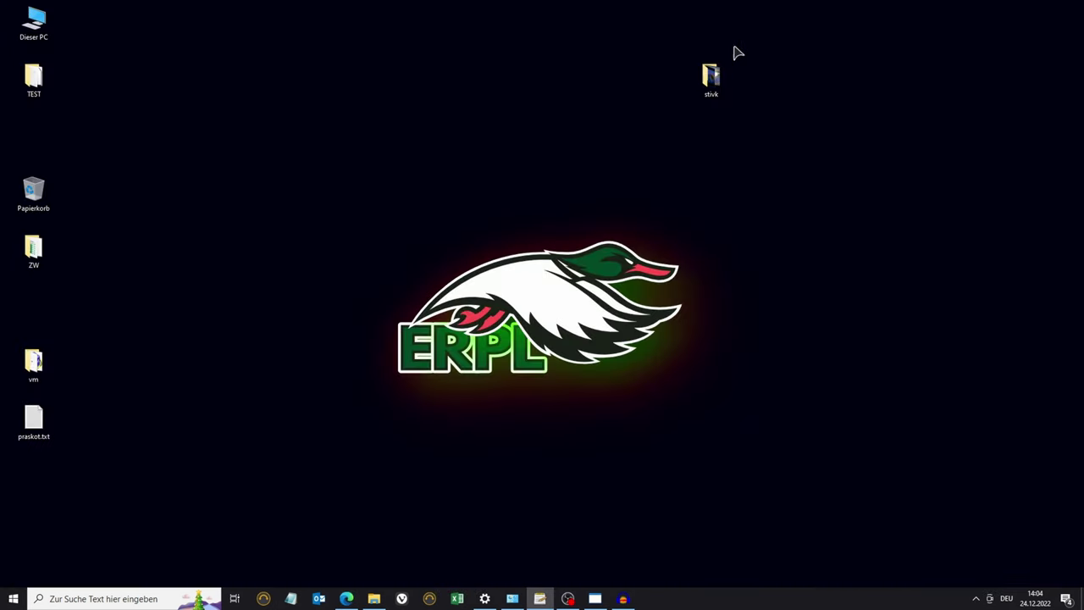
Bring the EqualizerAPO64-1.3.exe installer and the Configurator window onto this desktop and review the selected recording device
drag(944, 57, 440, 78)
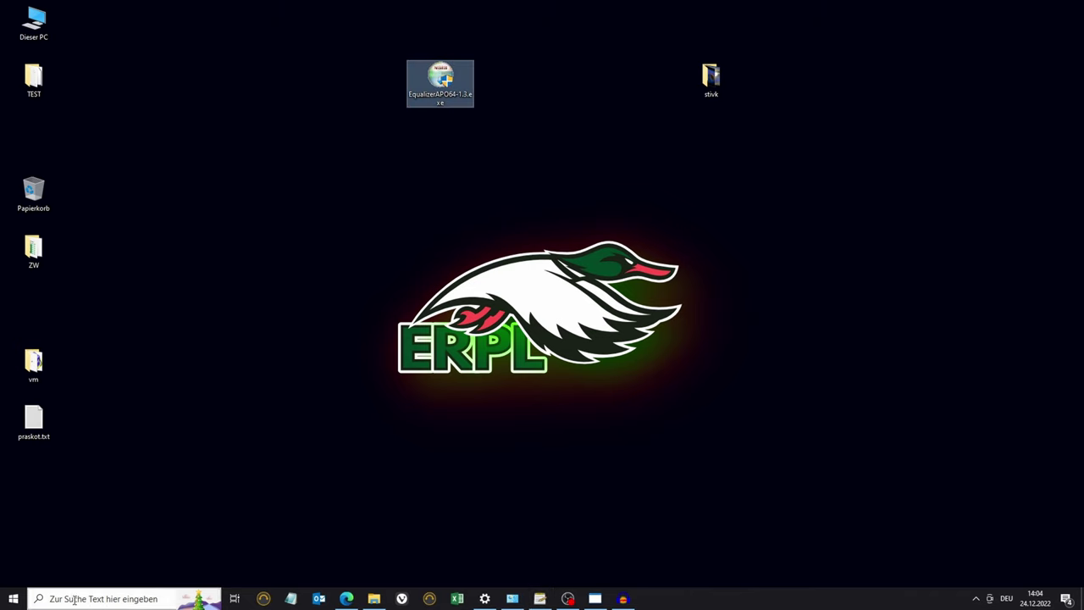
click(598, 599)
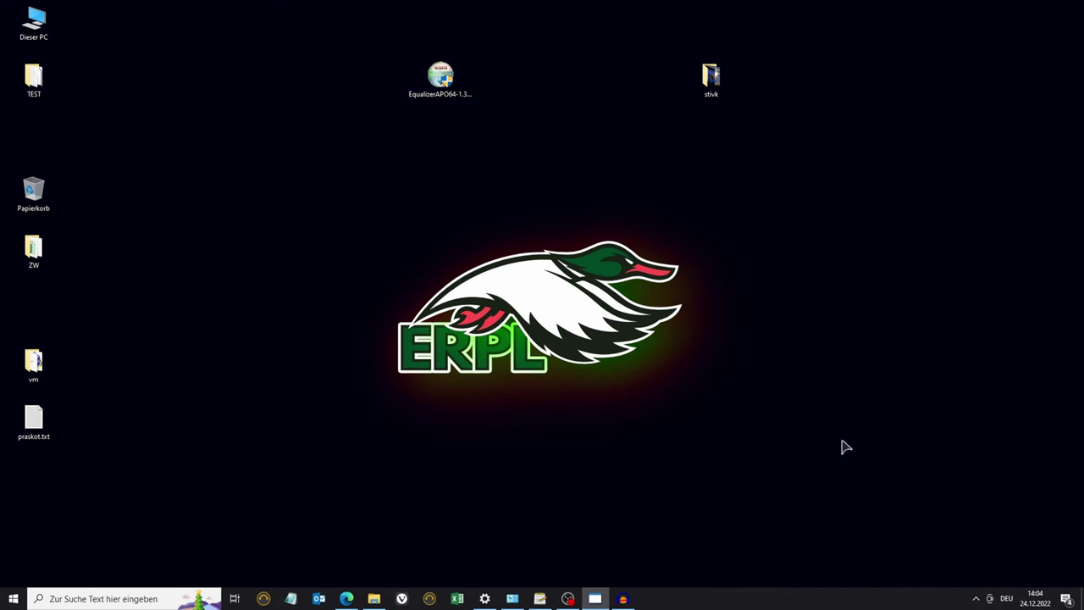
drag(941, 194, 505, 143)
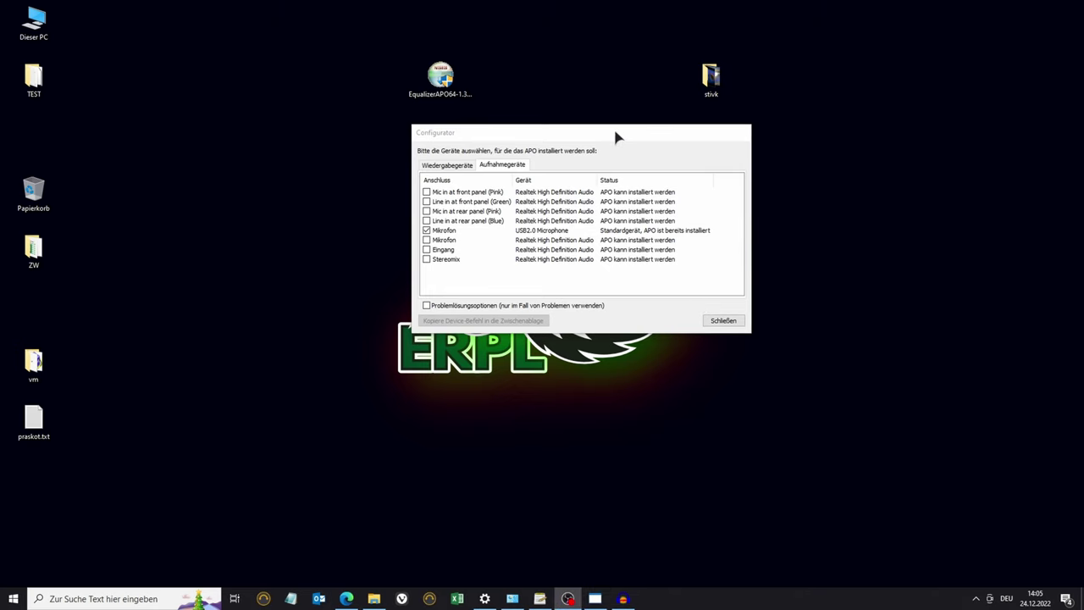
drag(617, 138, 1083, 148)
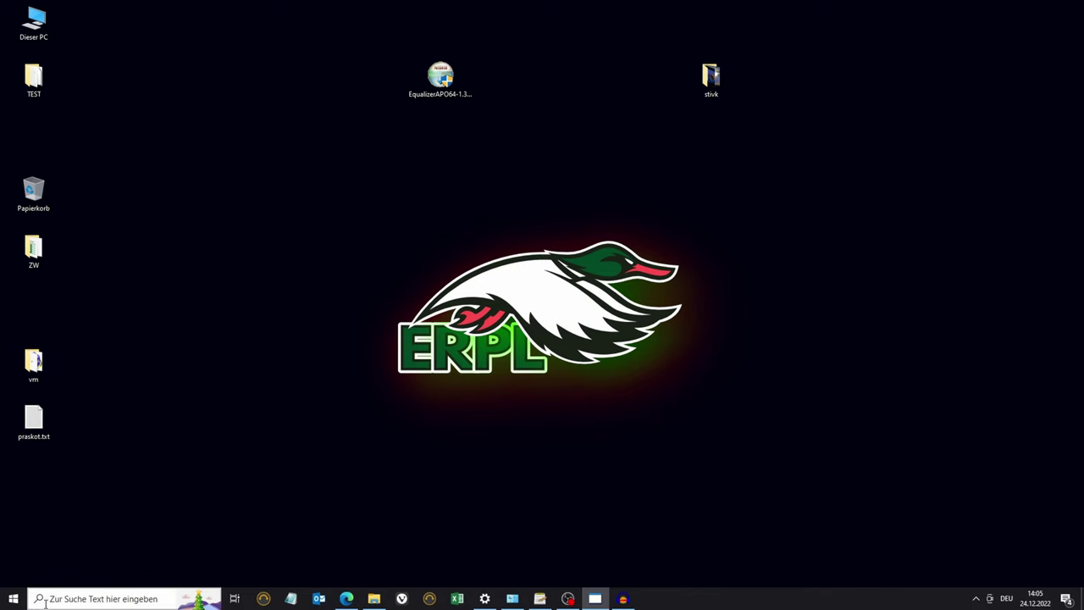
click(7, 599)
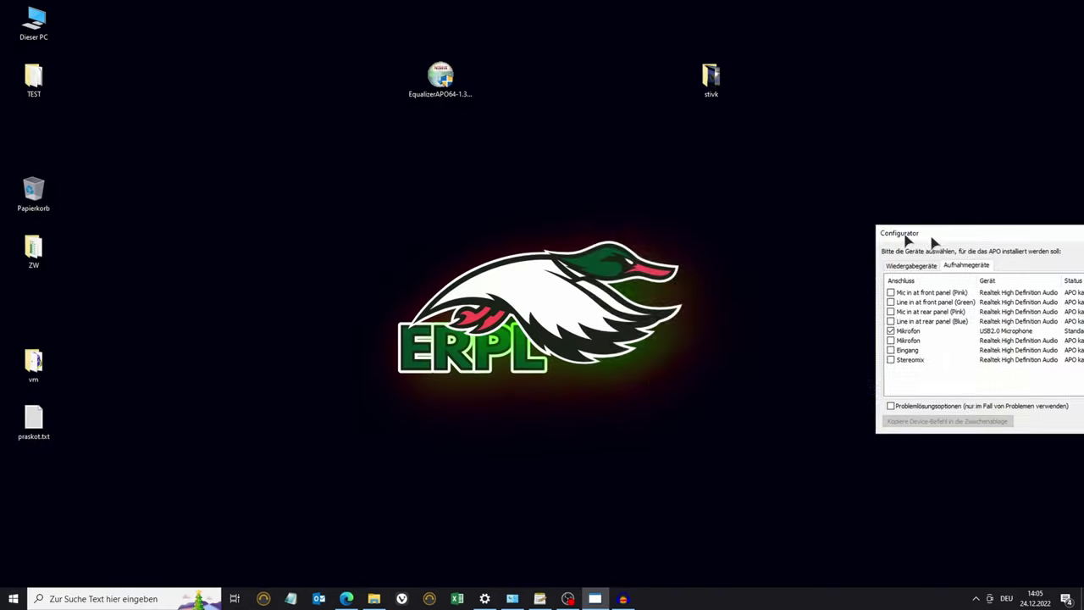
drag(902, 239, 660, 201)
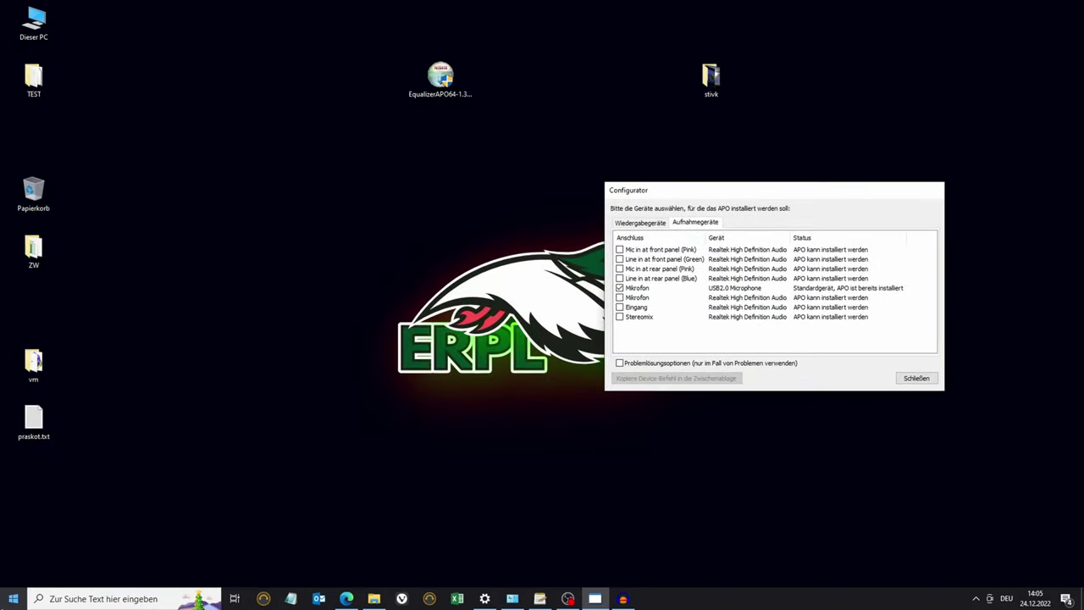
Launch the Equalizer APO Configuration Editor and place its window in the middle of the desktop
click(12, 598)
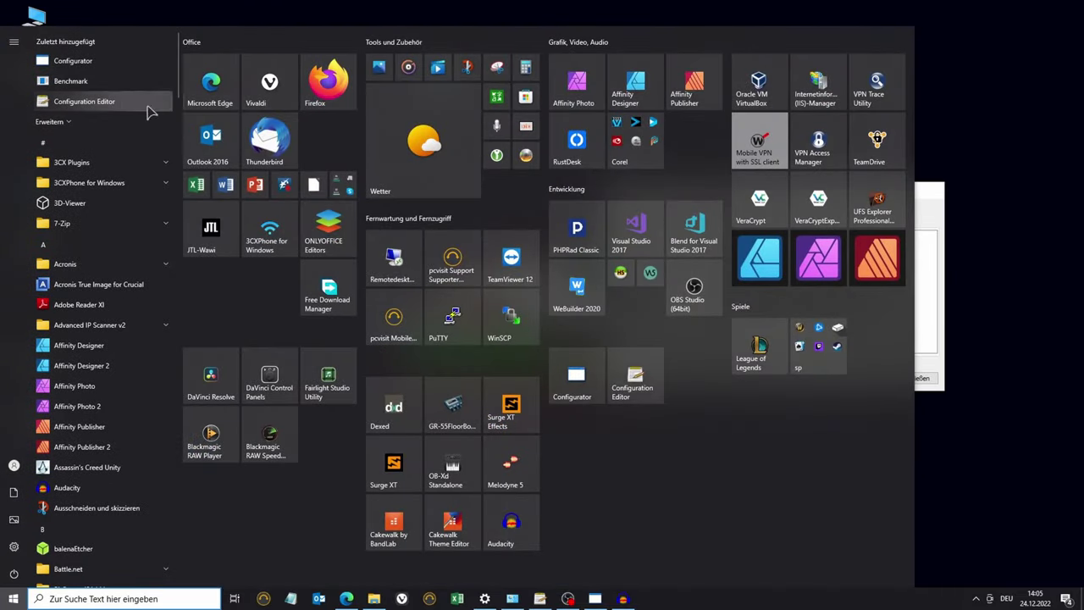
click(76, 107)
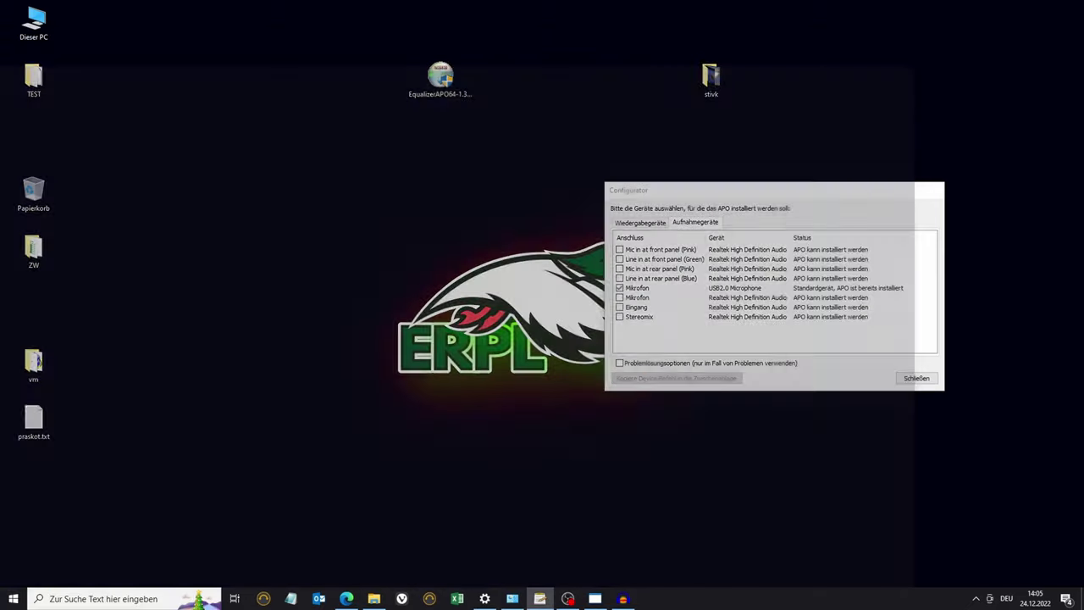
drag(820, 94, 453, 81)
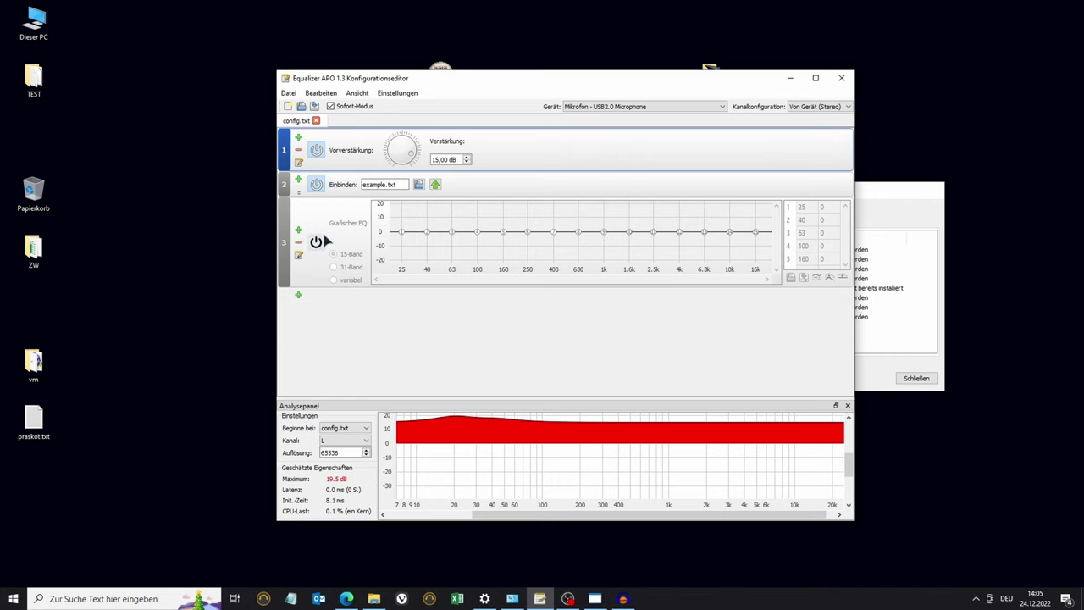
Look through the filter types that can be added to config.txt, including plugins, and focus the preamplification gain value
click(298, 296)
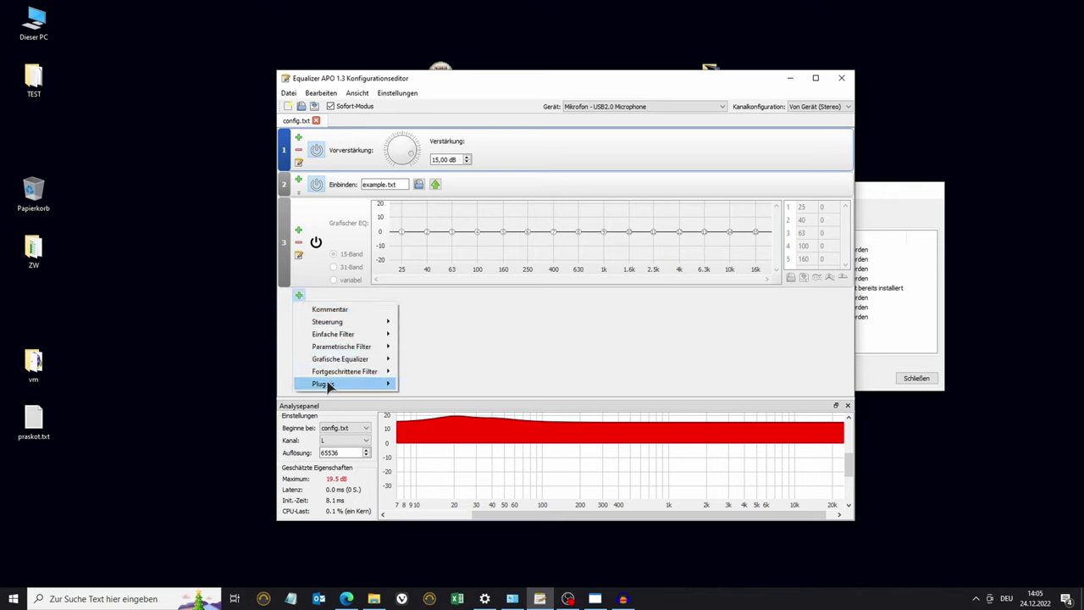
mouse_move(342, 385)
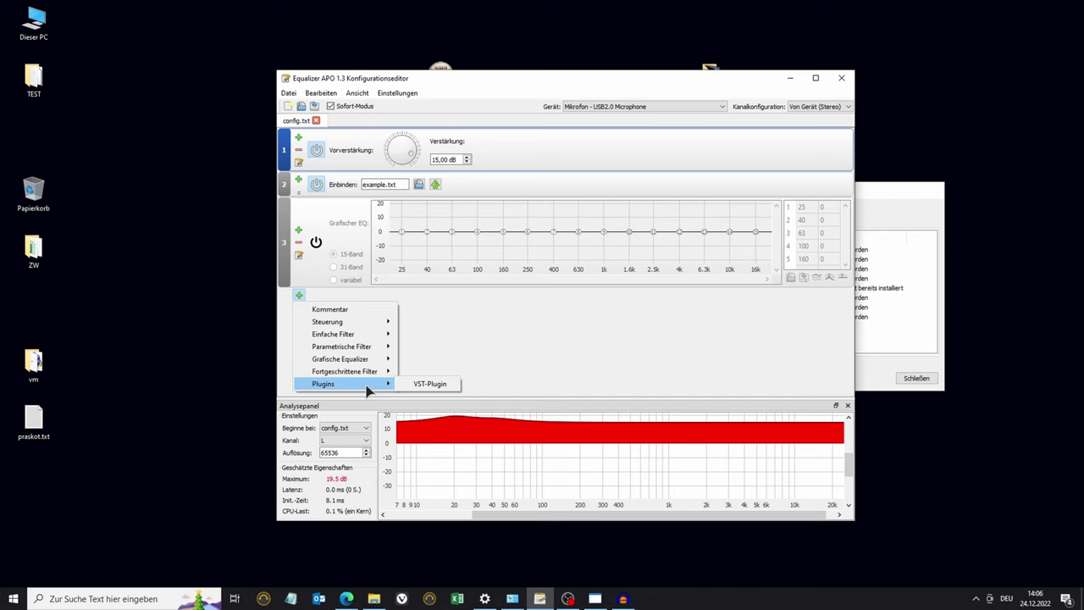
click(373, 322)
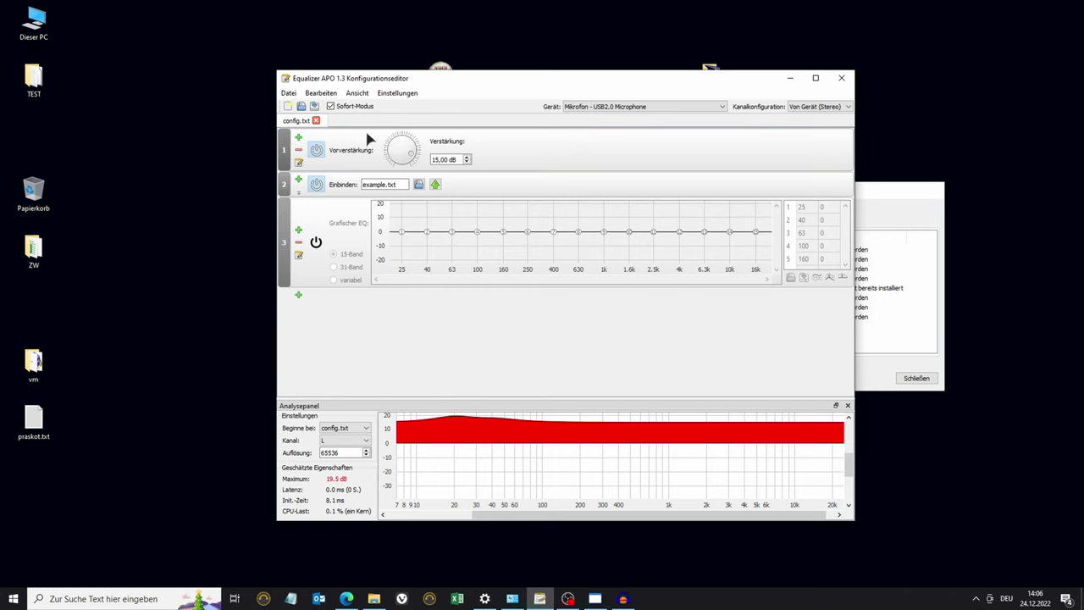
click(433, 159)
Switch to Audacity and delete all recorded audio from the stereo track
mouse_move(625, 601)
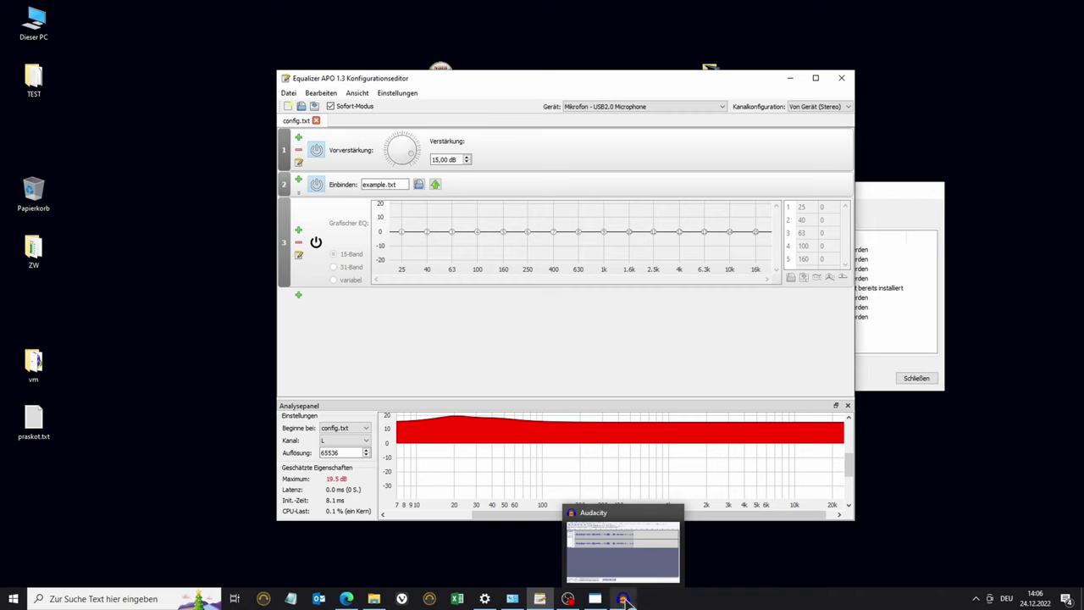
click(625, 601)
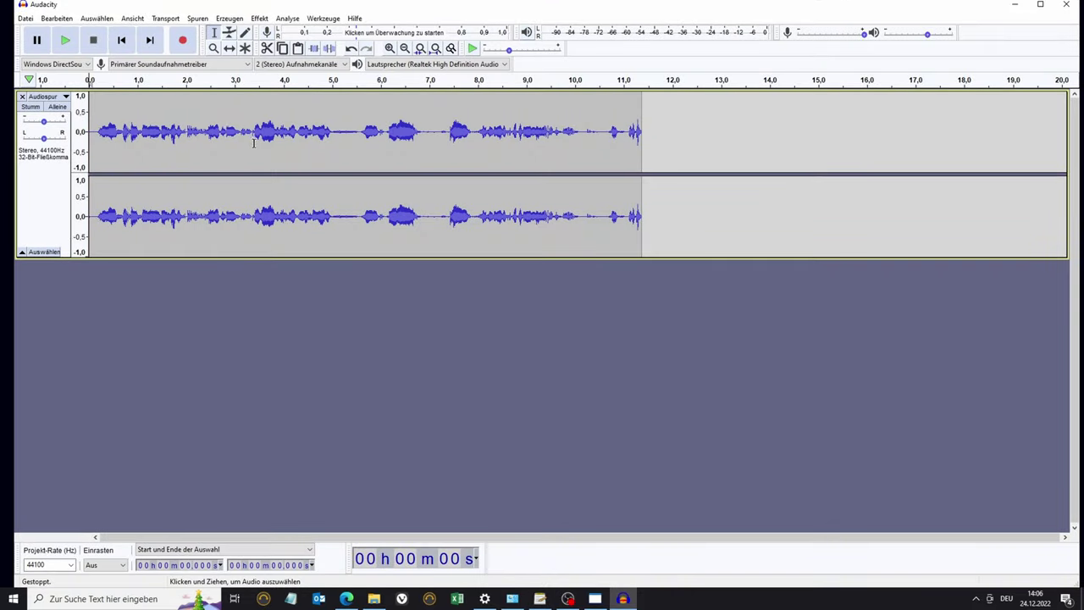
drag(696, 196, 12, 197)
key(Delete)
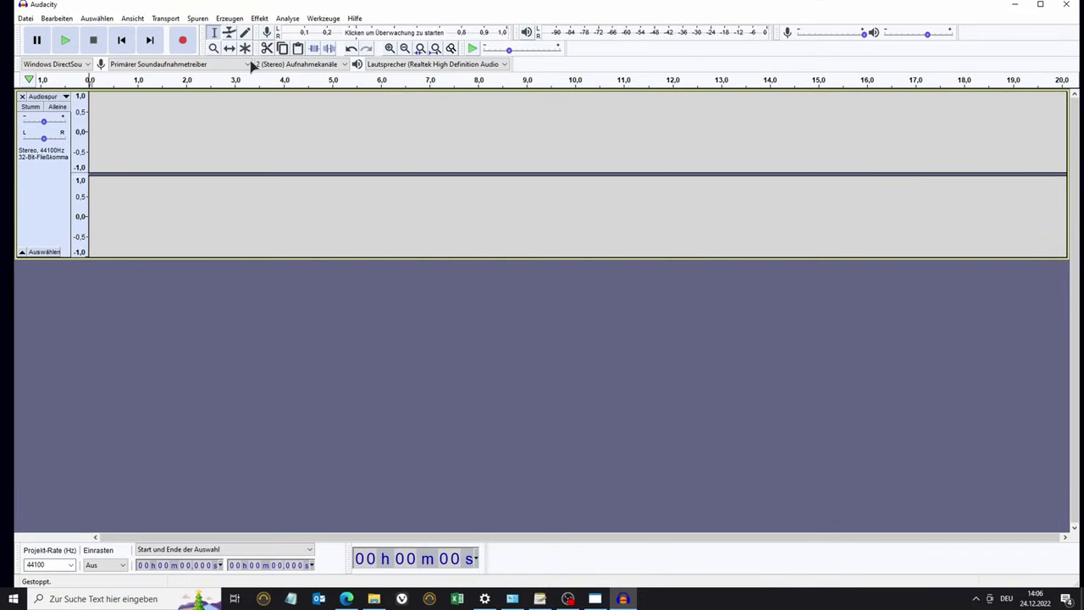
Shrink the Audacity window and arrange it with the Equalizer APO editor so that both are in view
drag(480, 12, 495, 52)
drag(936, 53, 897, 39)
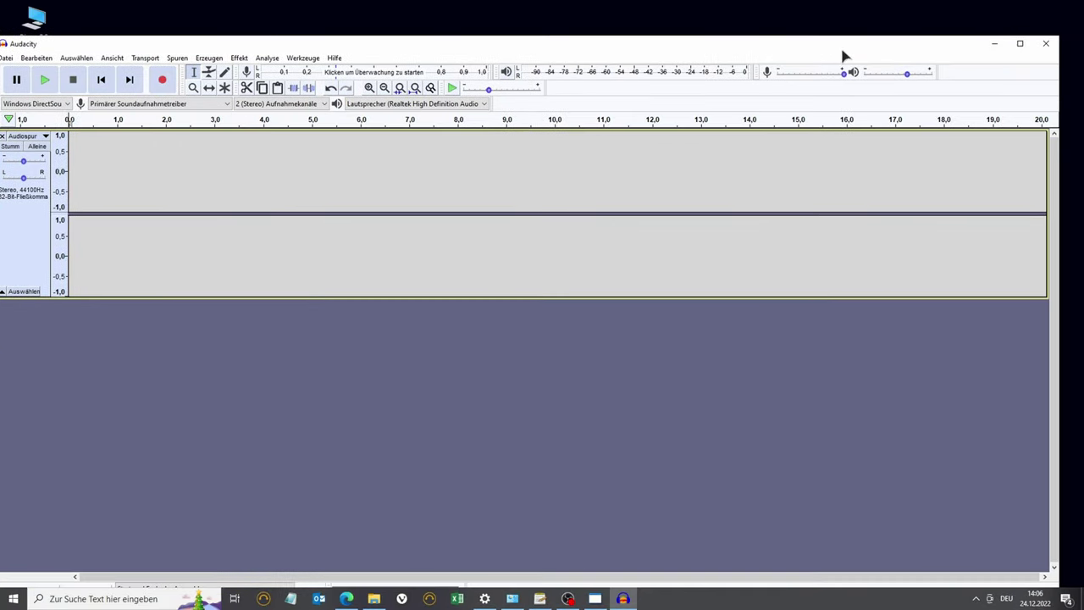
drag(1060, 38, 780, 189)
drag(617, 207, 651, 158)
drag(622, 74, 780, 34)
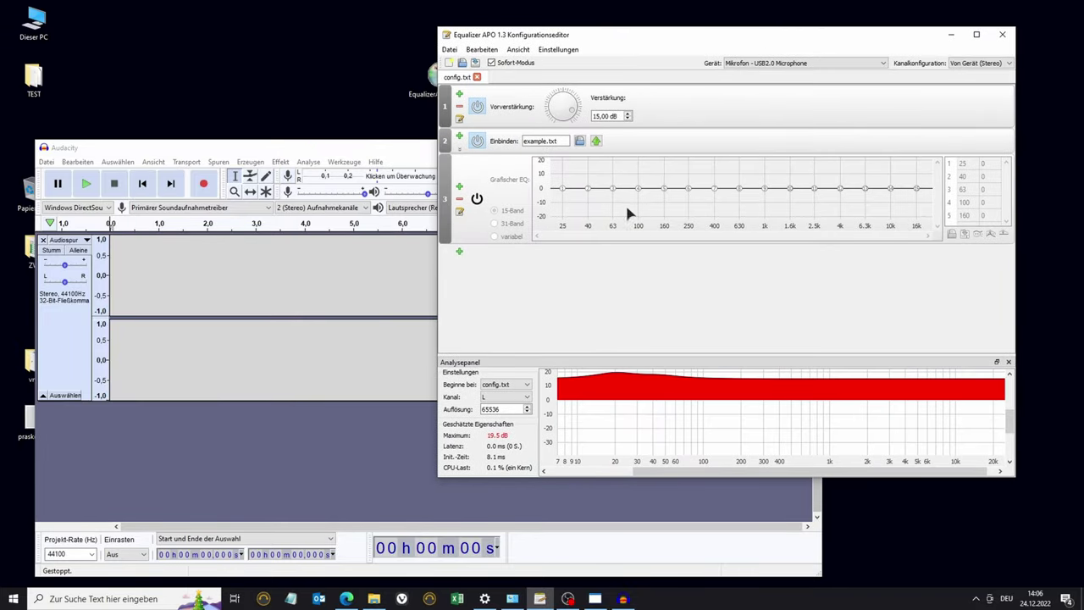
Start a test recording in Audacity and set the Equalizer APO preamplification gain to 0 dB while it runs
click(205, 185)
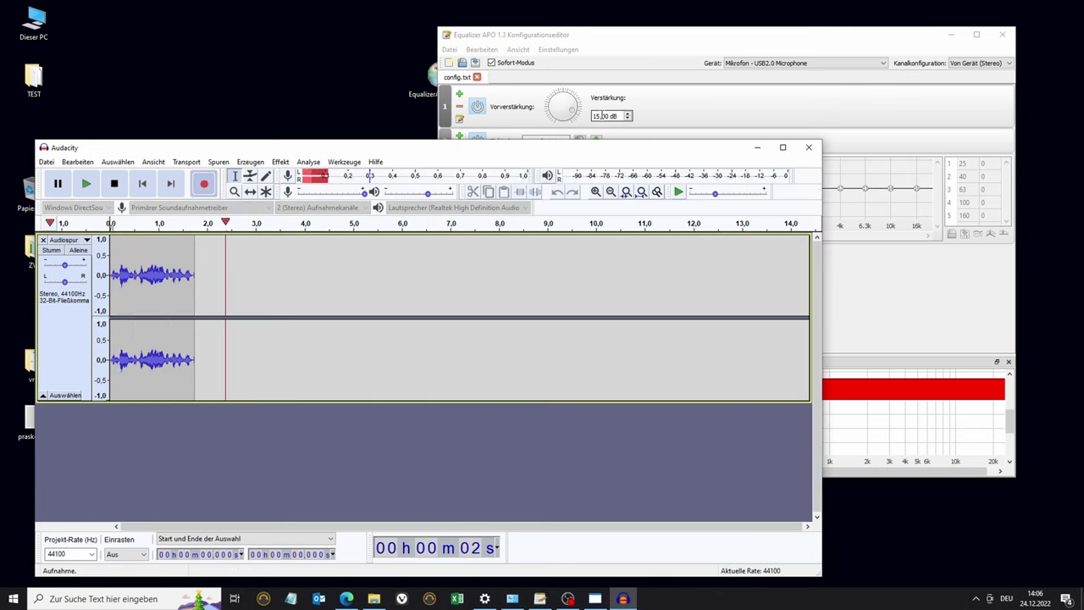
click(525, 137)
drag(613, 116, 562, 114)
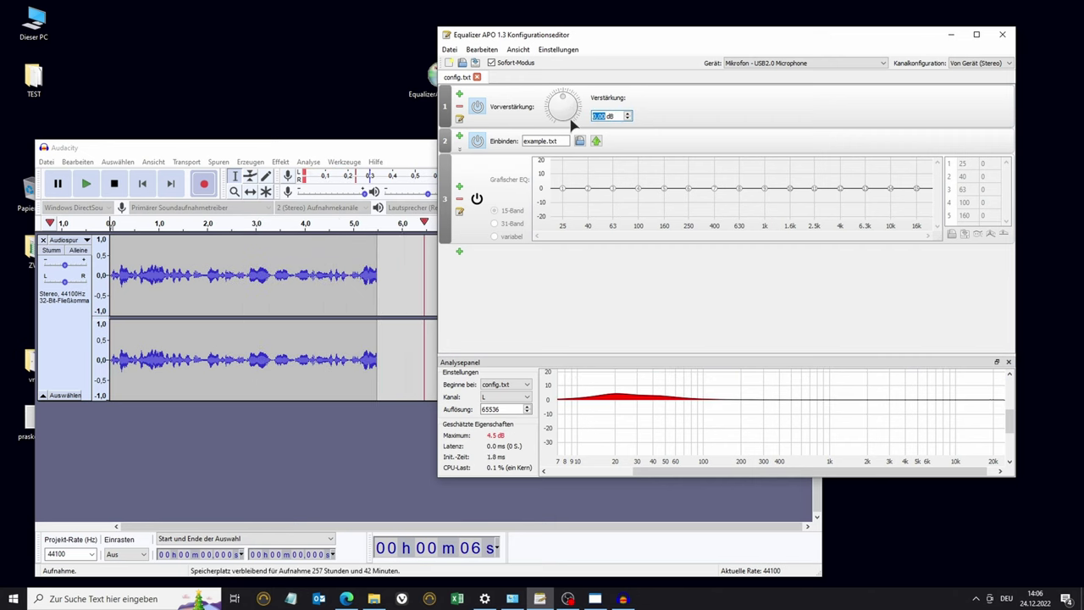
click(573, 121)
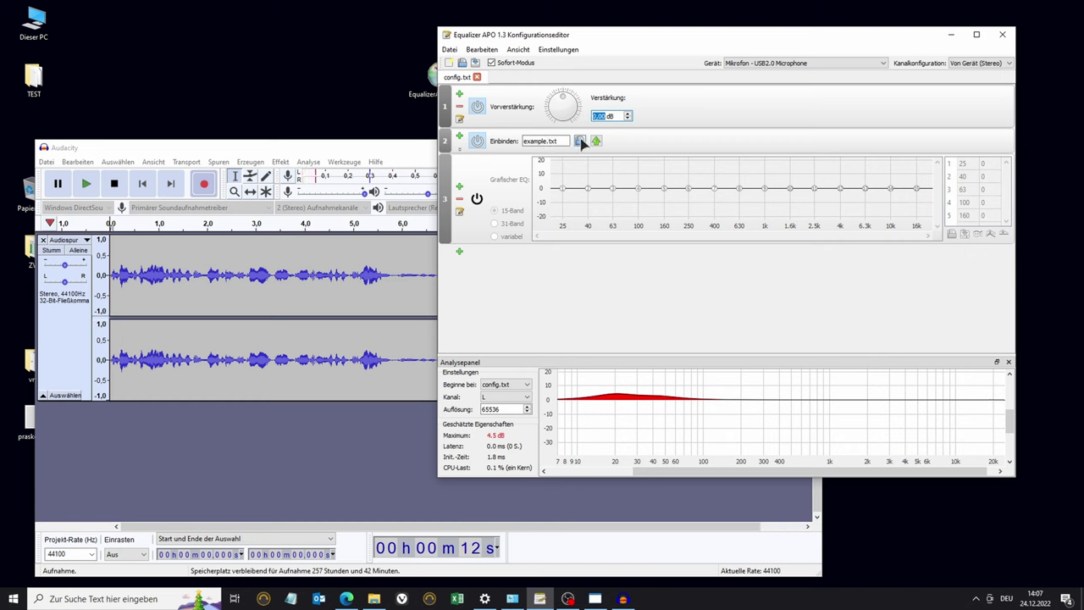
Set the preamplification gain to 15 dB during the recording, then stop the Audacity recording
text(15)
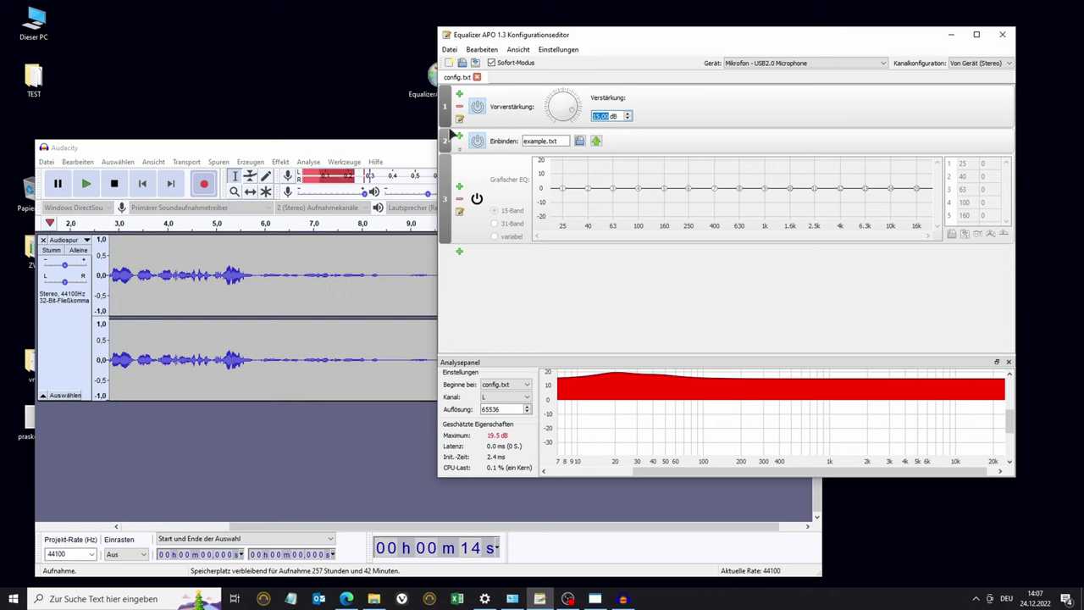
click(405, 150)
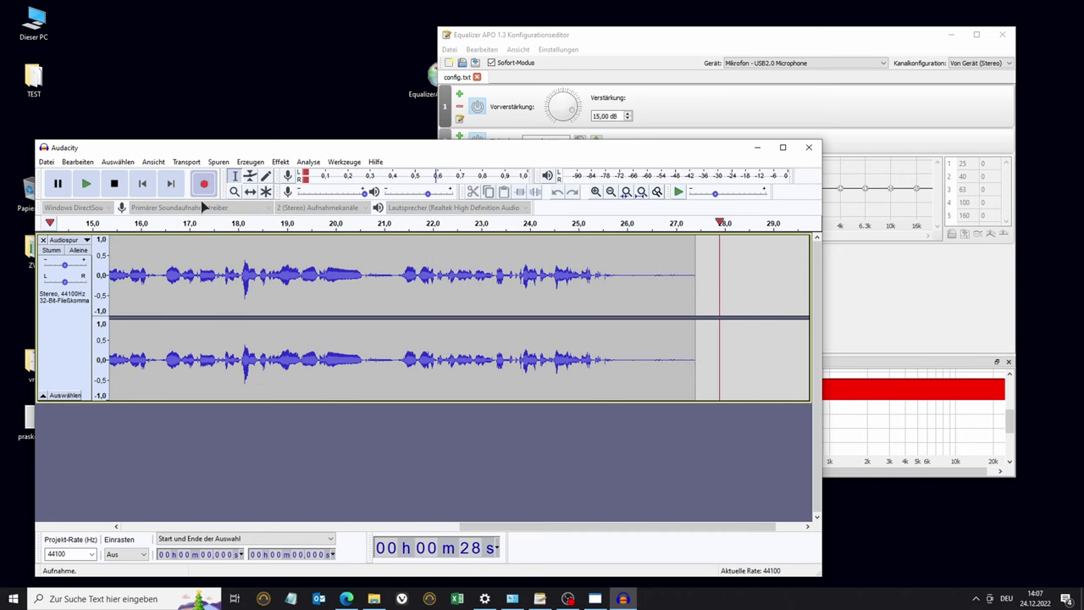
click(114, 183)
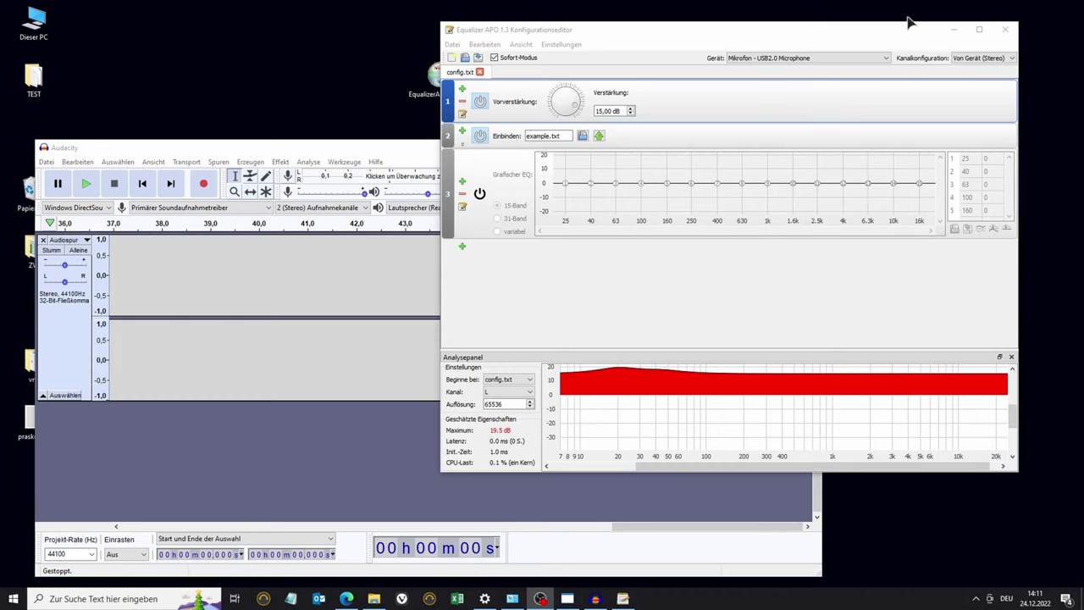
Close the Equalizer APO configuration editor, check the hidden notification-area icons and start a new Audacity recording
click(1005, 32)
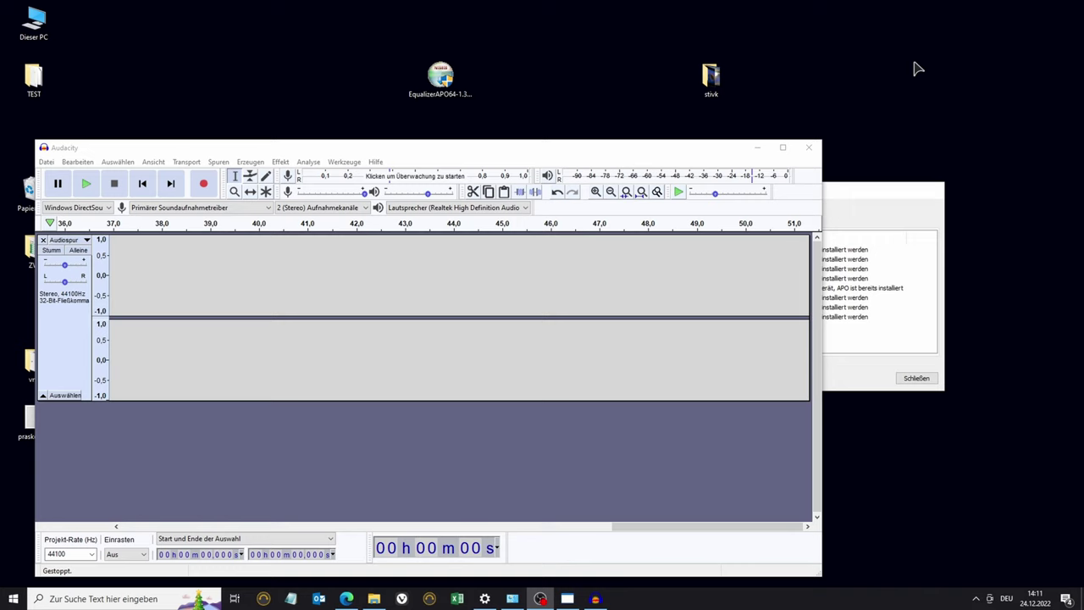
click(976, 598)
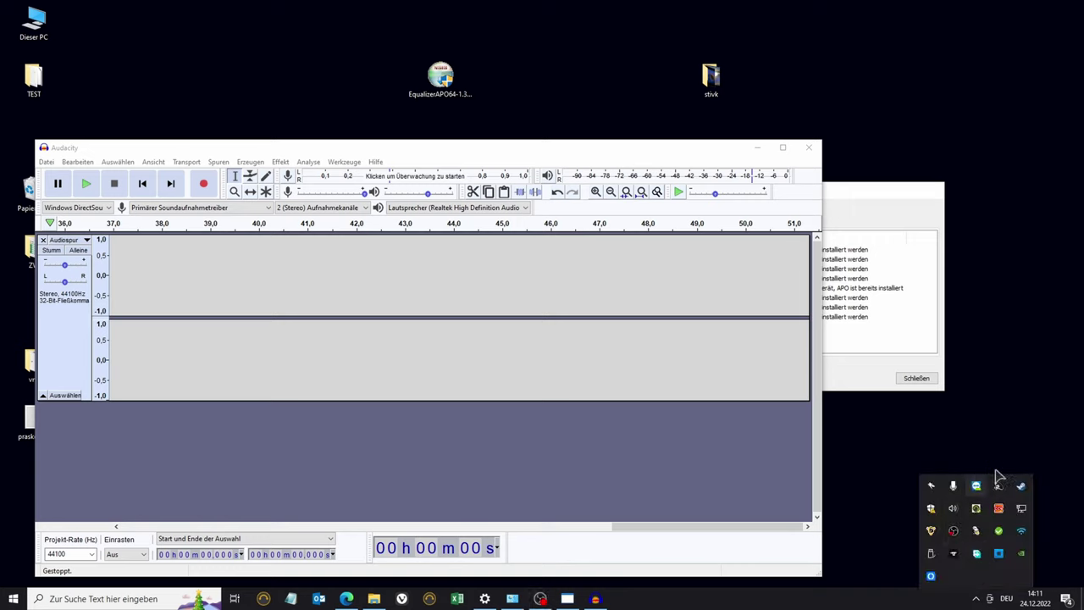
click(1020, 336)
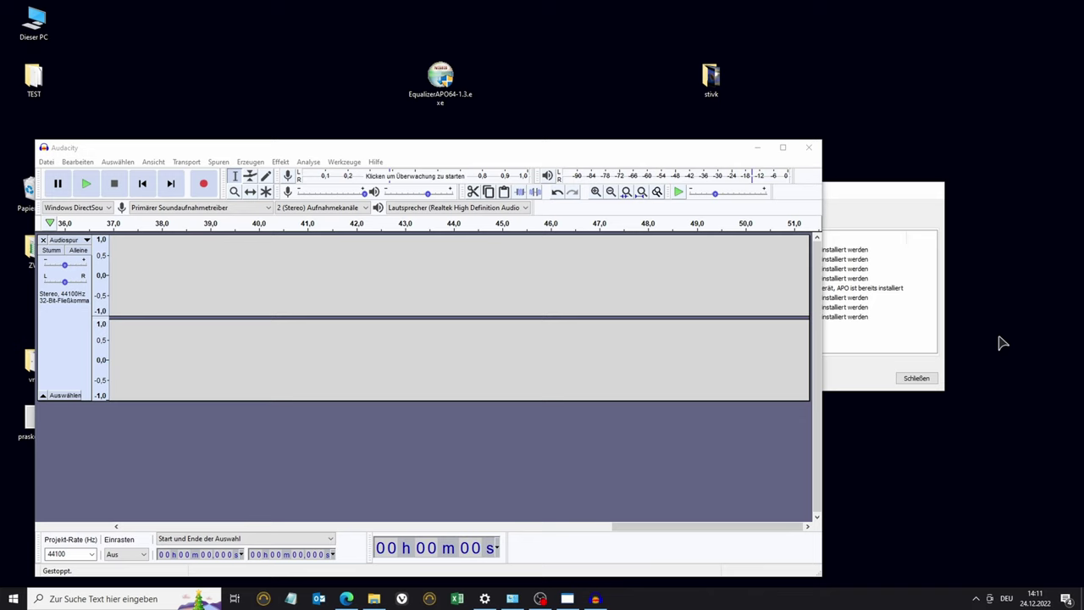
click(203, 184)
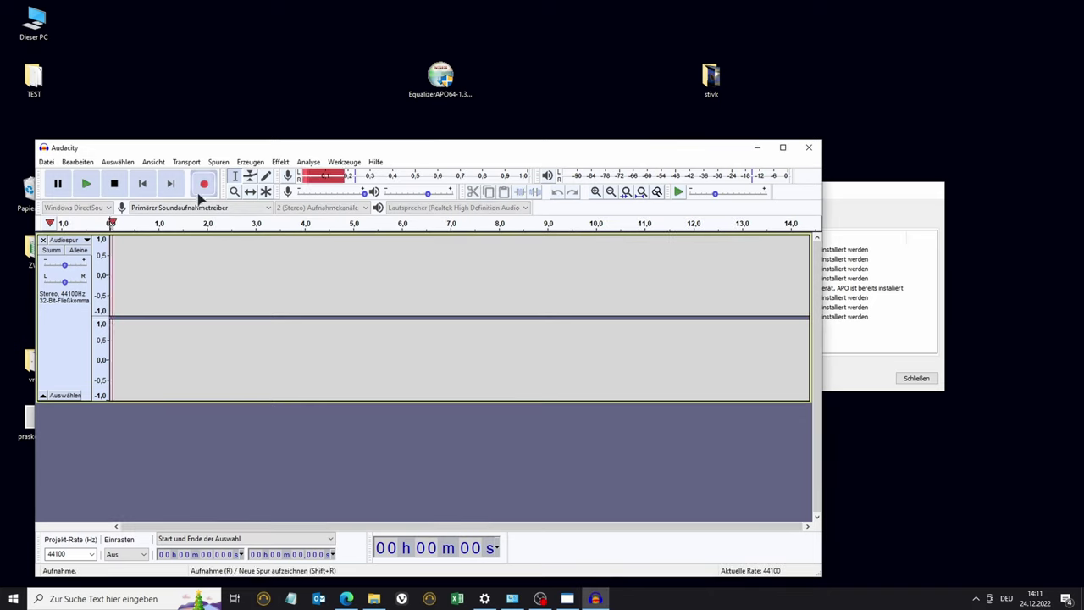